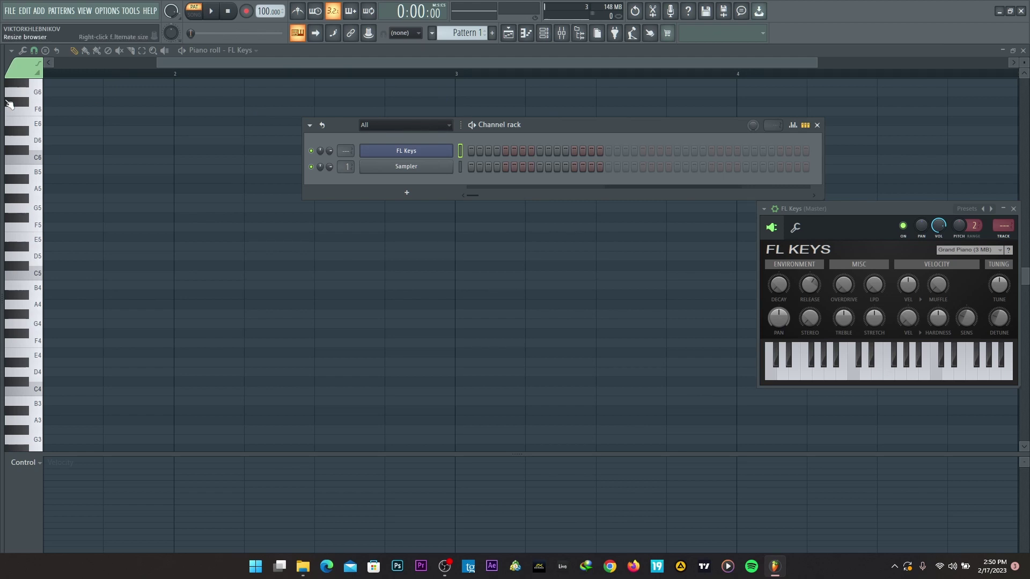
- Set the piano roll's scale highlighting to the Minor Harmonic scale with root note C
click(11, 51)
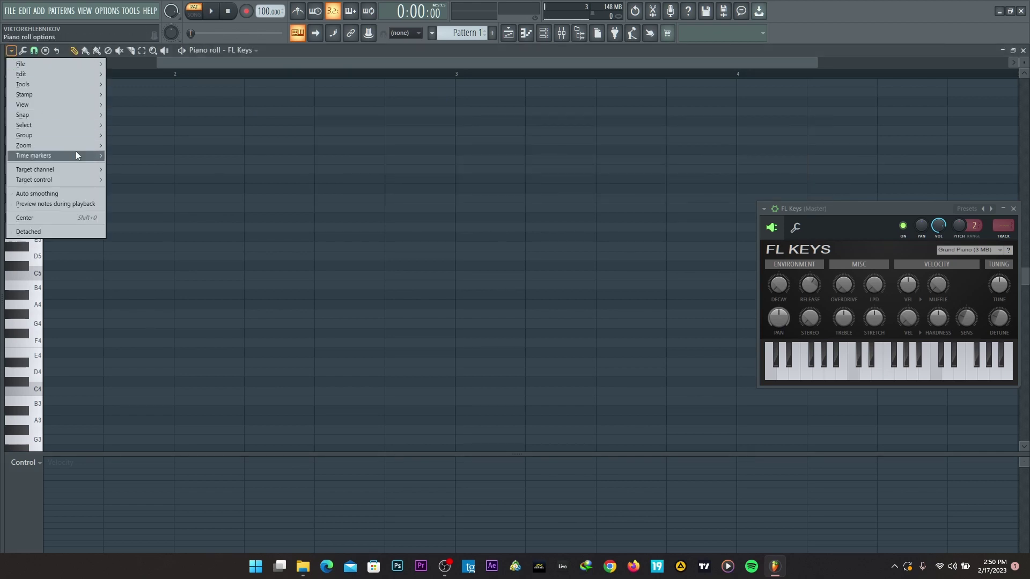
mouse_move(76, 111)
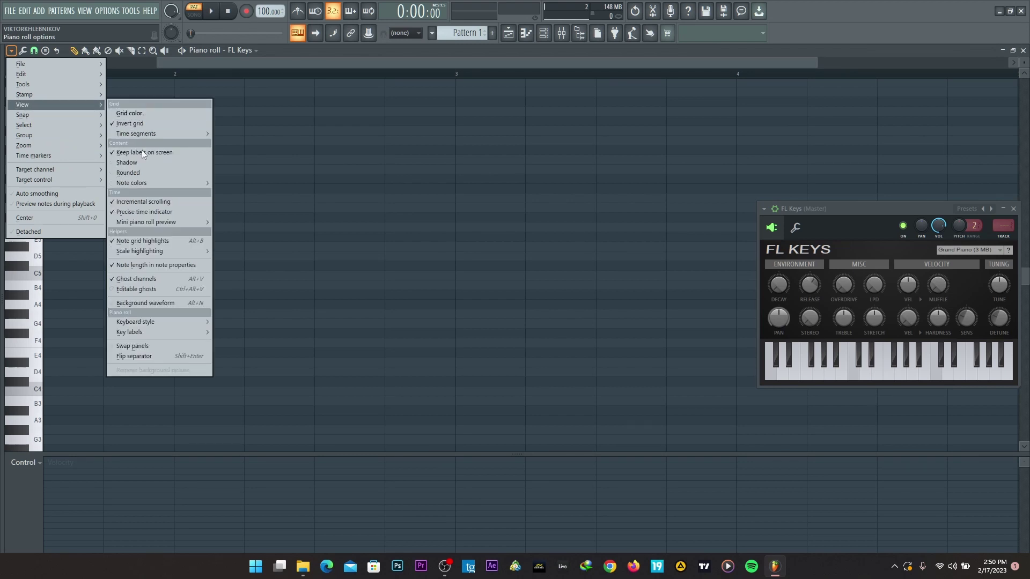
mouse_move(161, 254)
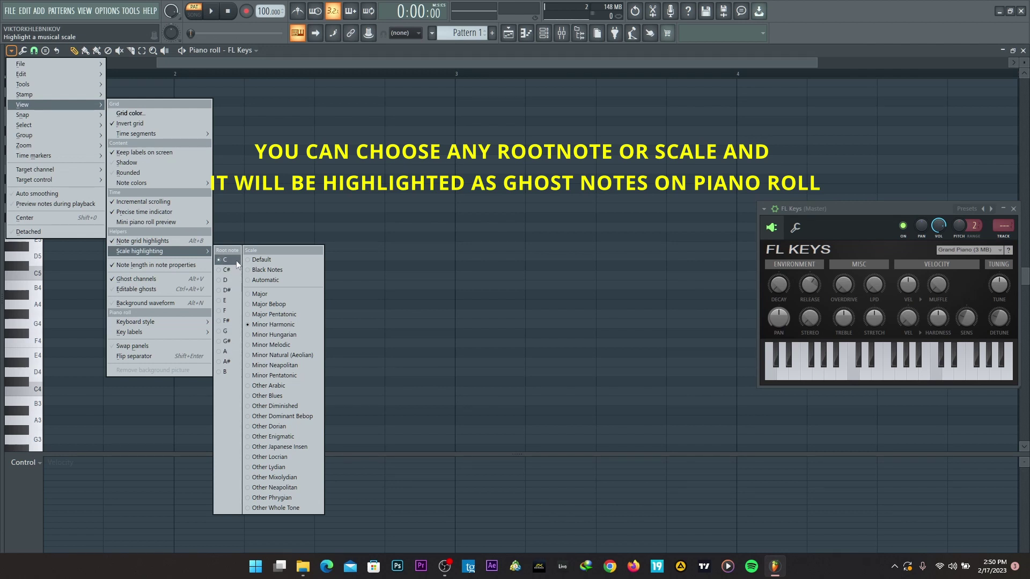
click(275, 325)
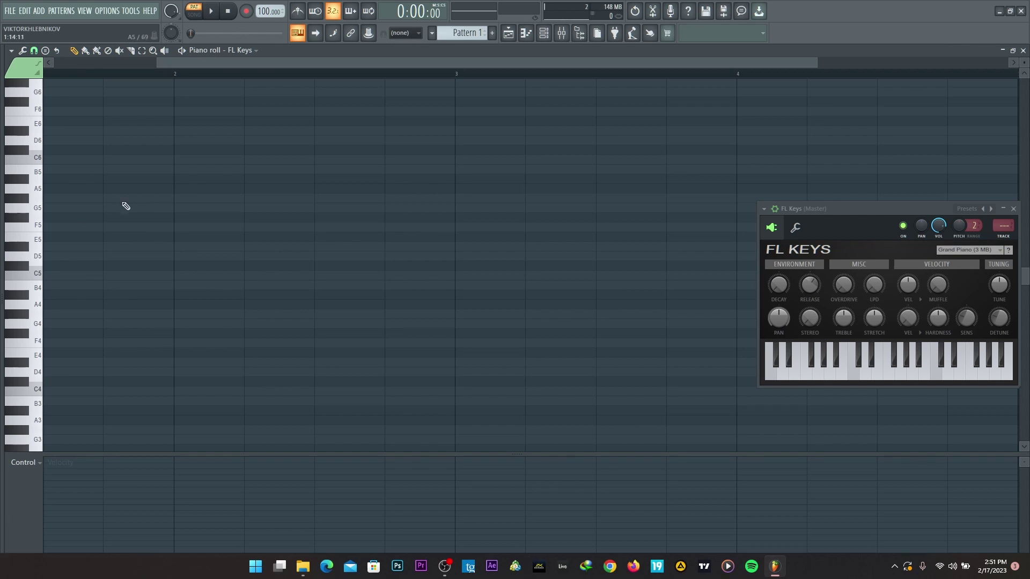
click(66, 278)
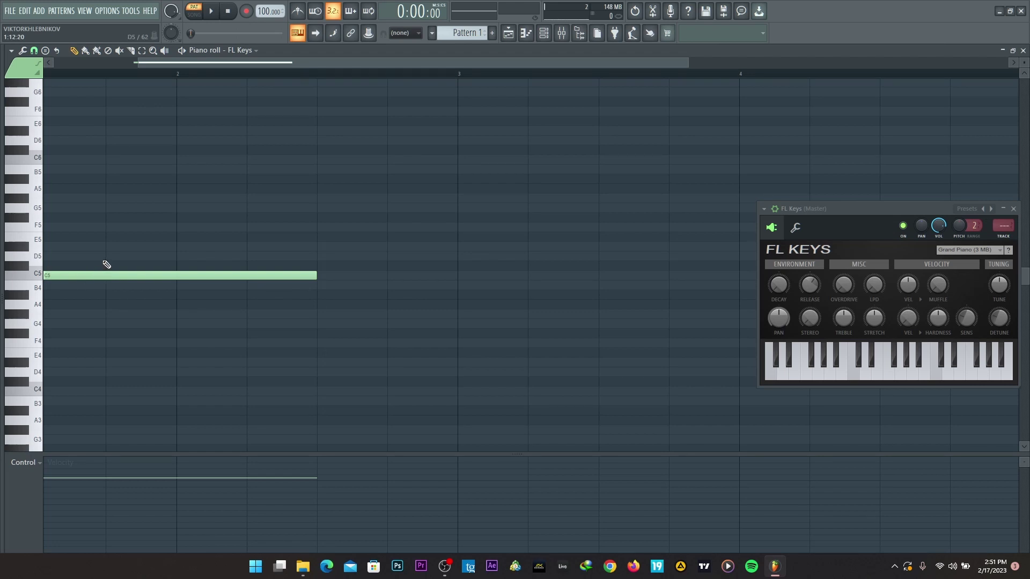
drag(87, 251, 48, 248)
right_click(171, 248)
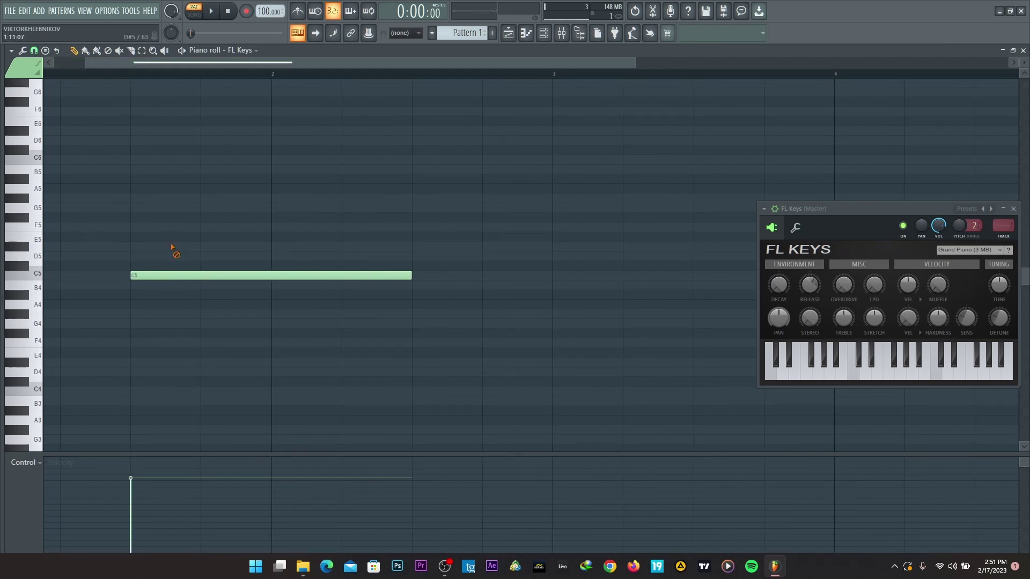
right_click(166, 275)
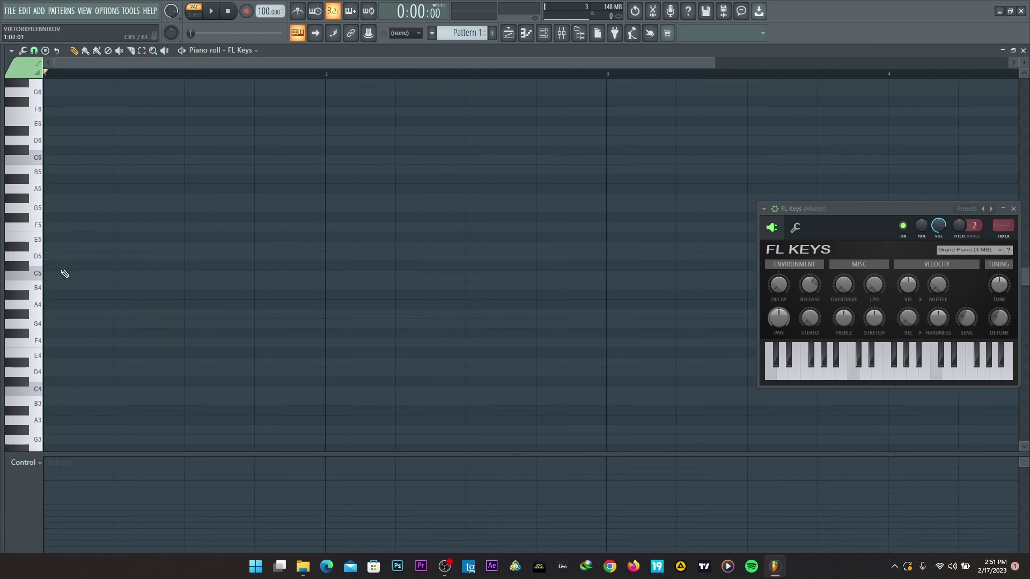
- Draw a one-bar chord of C5, D#5 and G5 at the start of bar 1 and play it back
drag(49, 276, 34, 277)
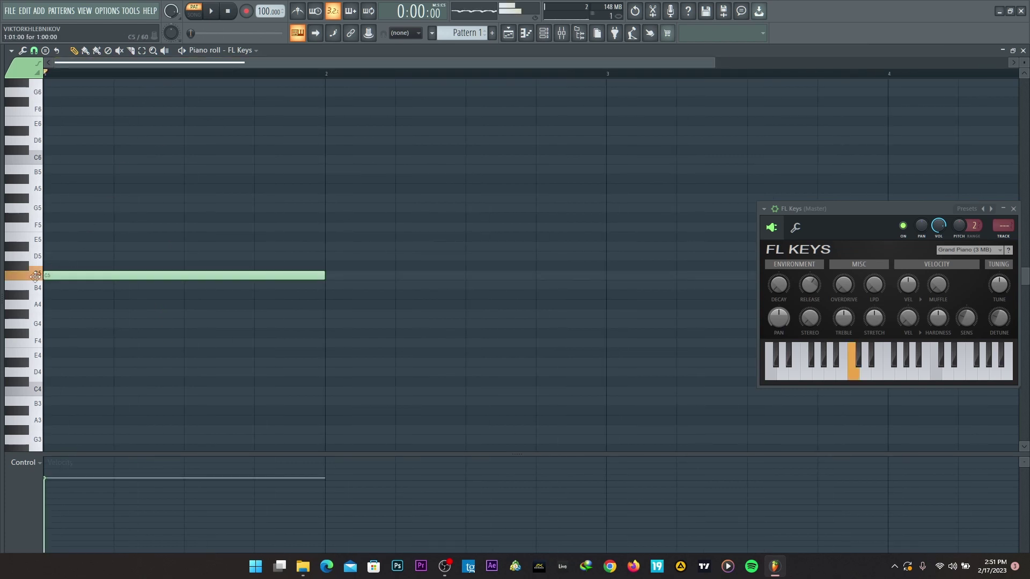
click(57, 248)
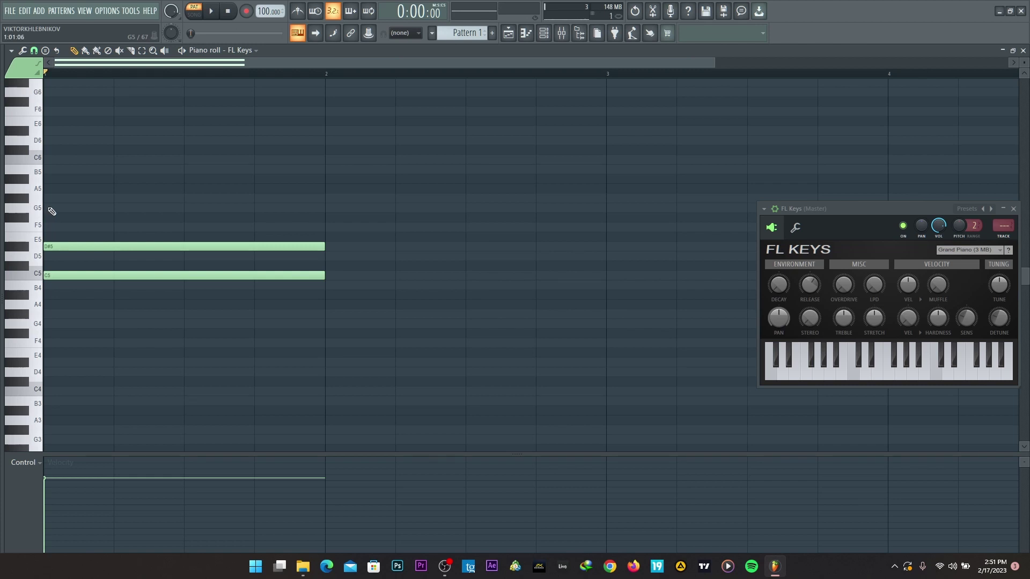
click(46, 208)
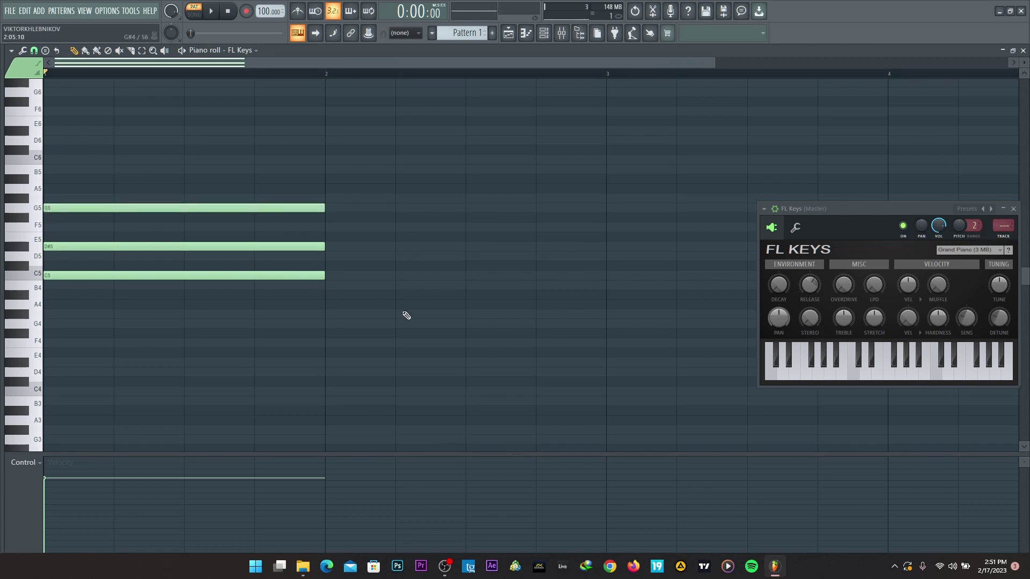
key(space)
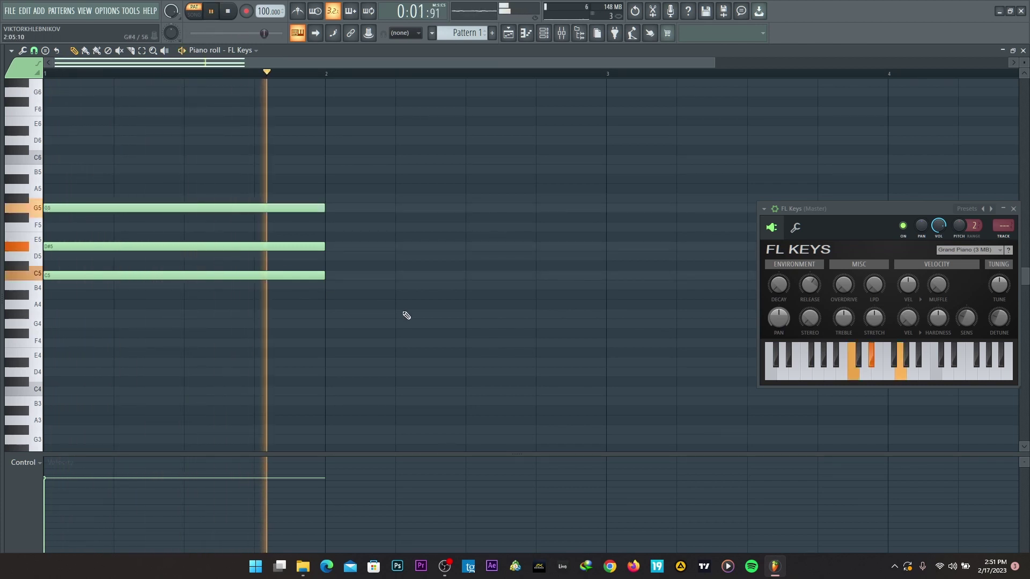
key(space)
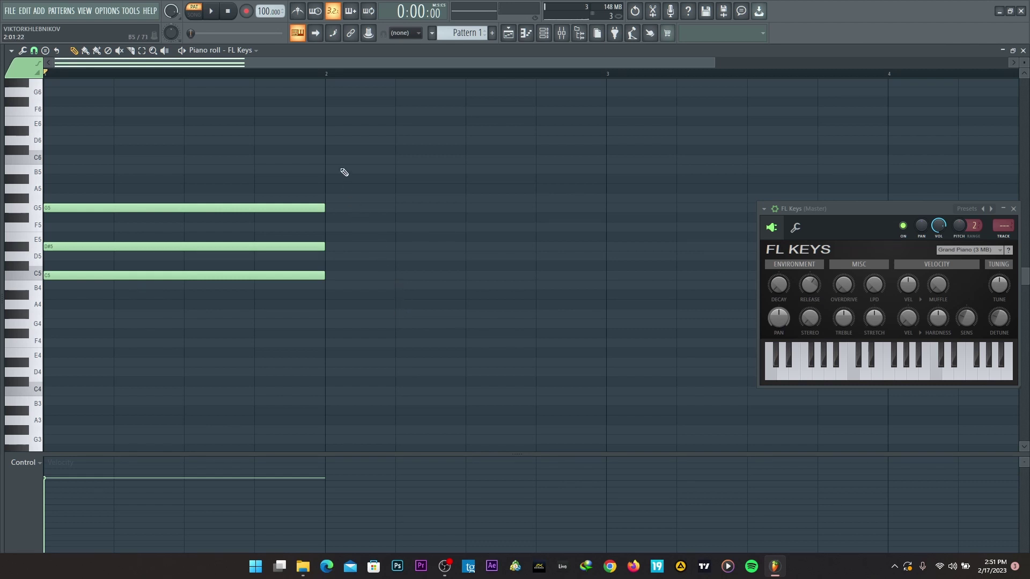
- Draw a one-bar chord of D5, F5 and B5 at the start of bar 2 and play back both chords
click(326, 256)
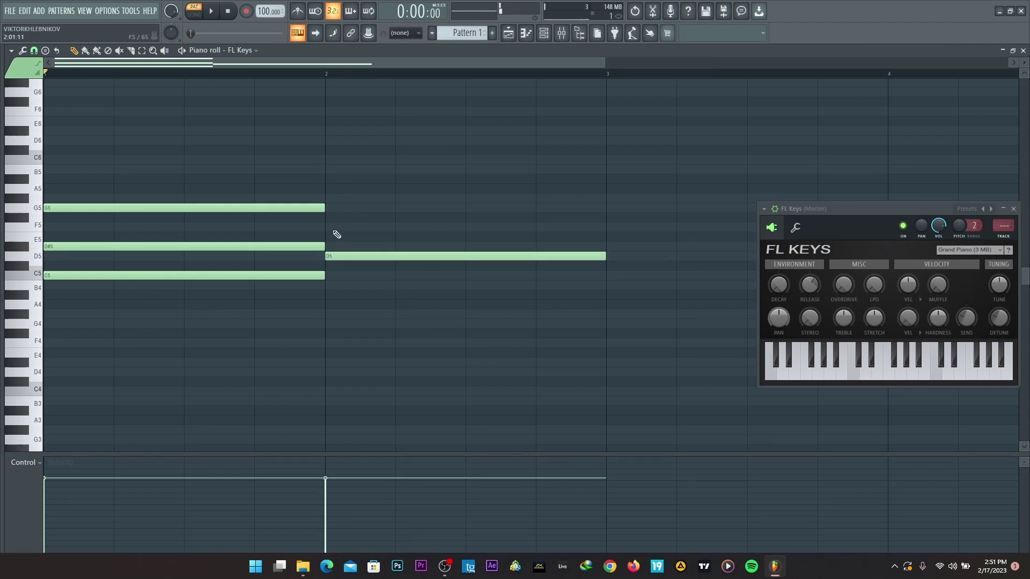
click(325, 227)
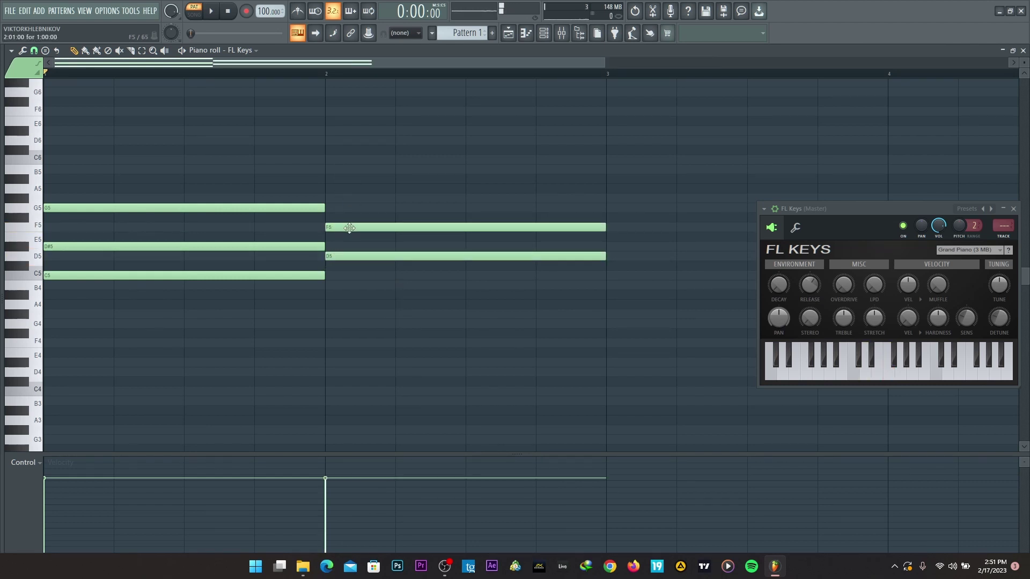
click(327, 170)
key(space)
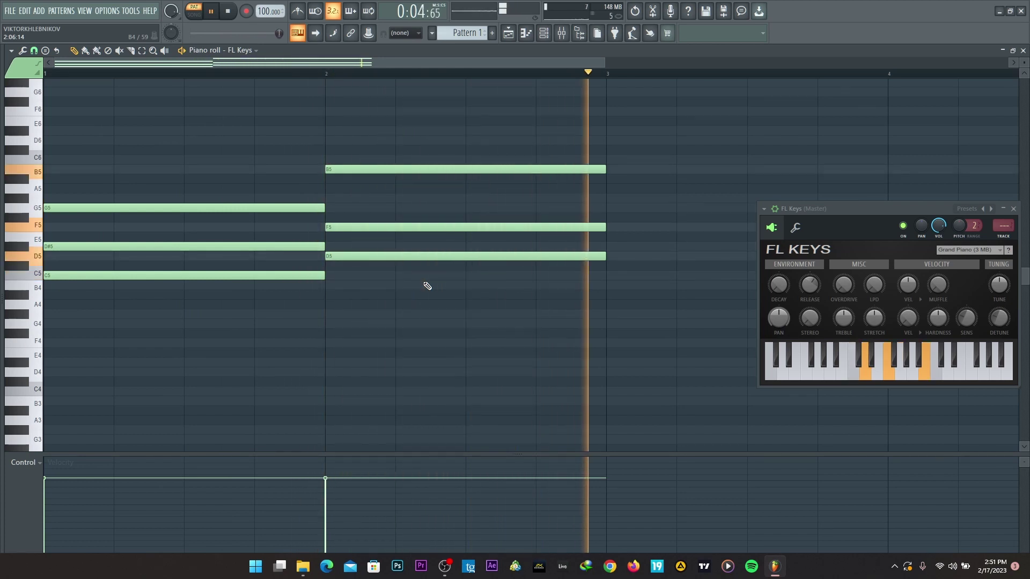
key(space)
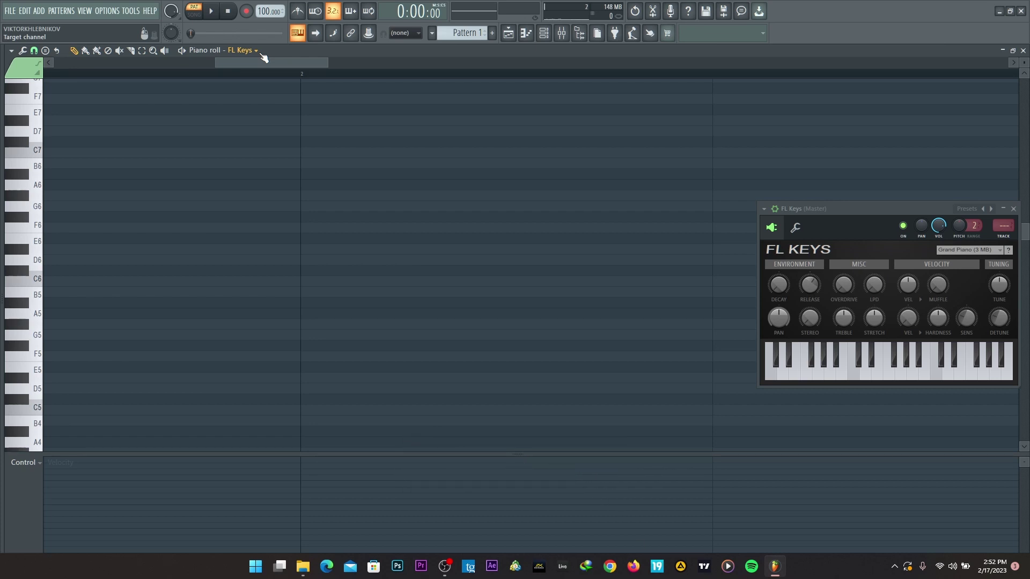
- Set the typing keyboard's layout to Minor Natural + Chords
right_click(299, 33)
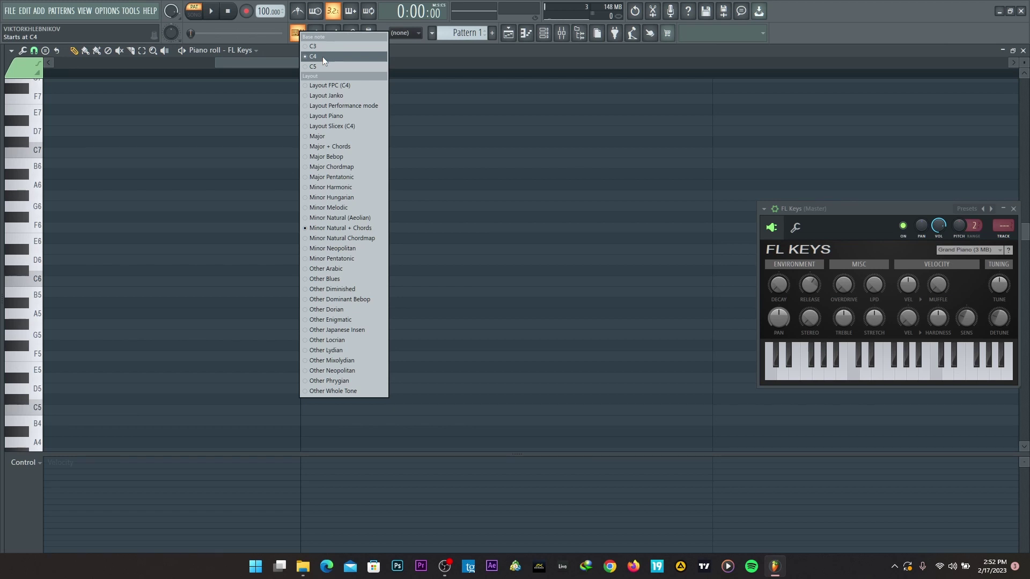
click(327, 227)
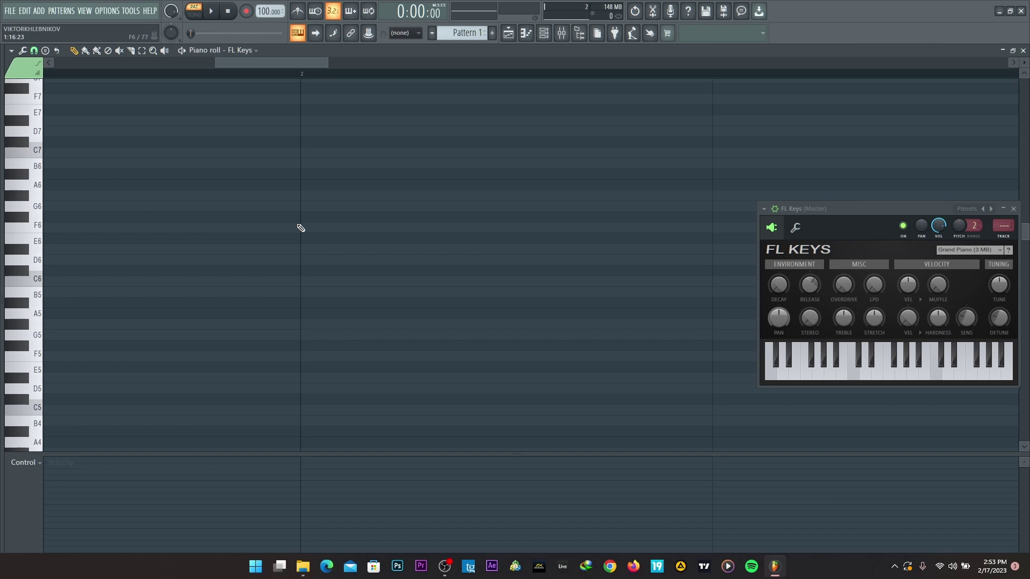
- Audition a series of chords on the typing keyboard, including C5-D#5-G5 and D#5-G5-A#5
key(z)
key(z)
key(d)
key(b)
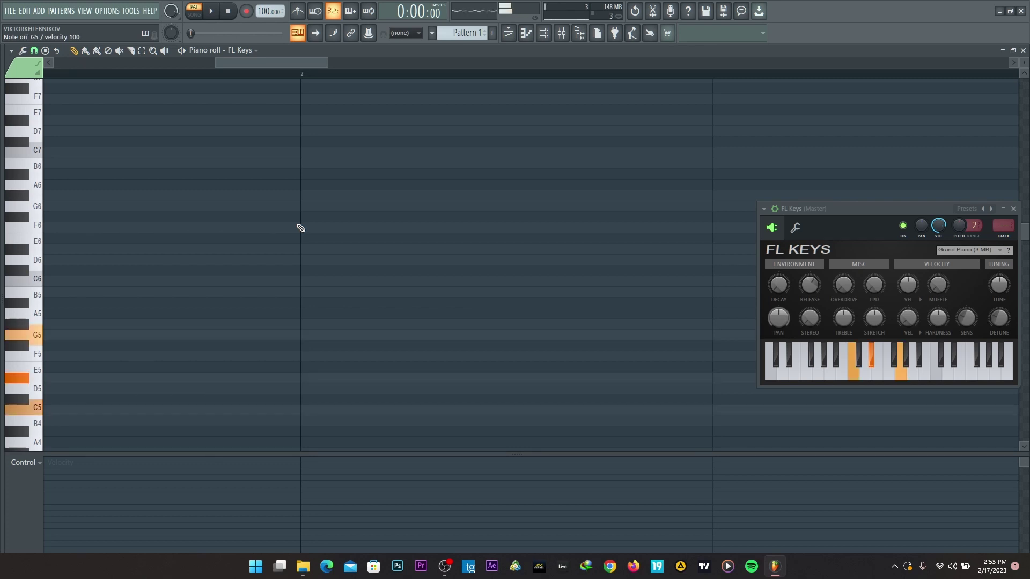
key(j)
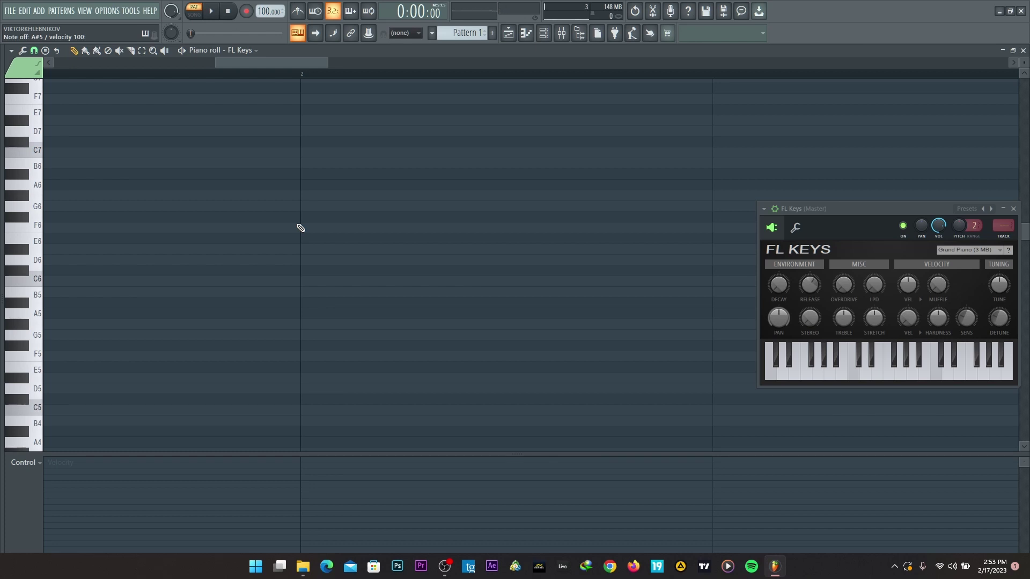
key(z)
key(d)
key(b)
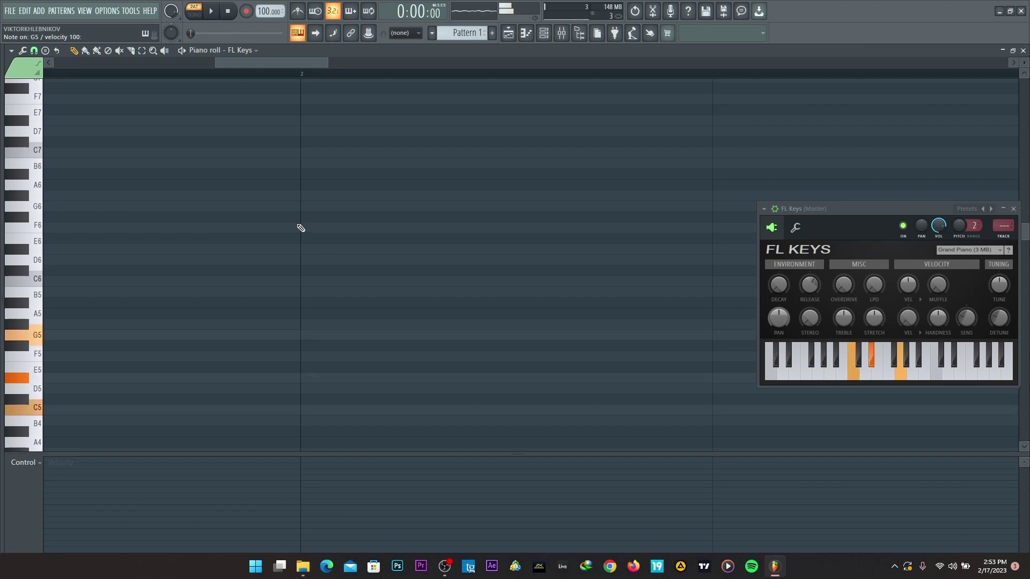
key(j)
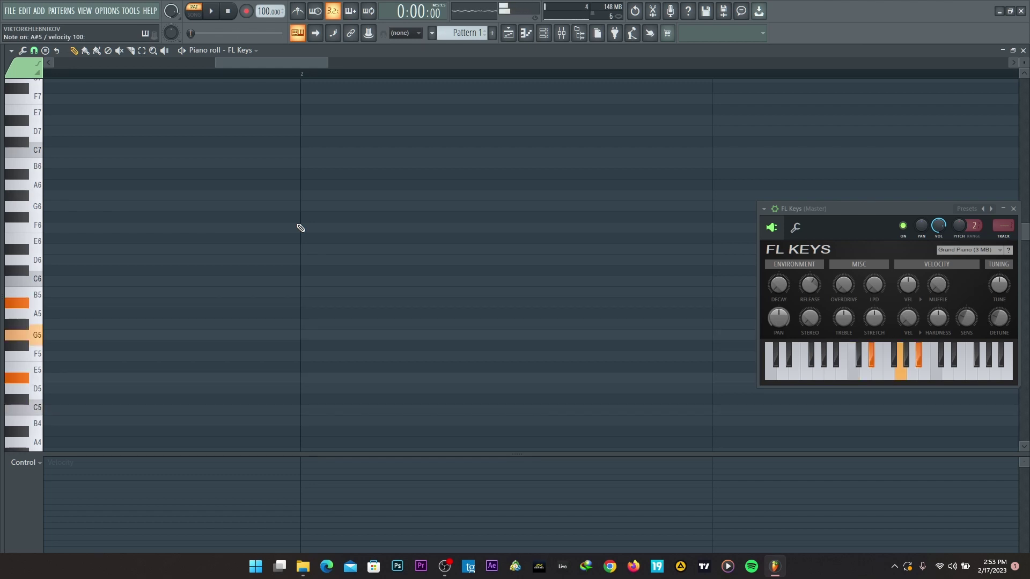
key(w)
key(r)
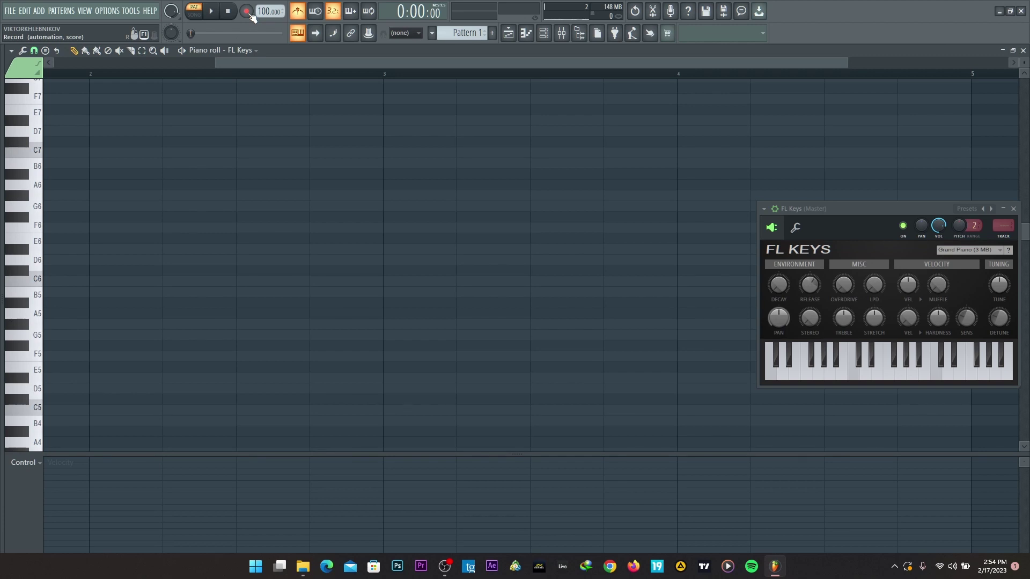
- Arm recording for notes and automation and start recording into Pattern 1
click(246, 12)
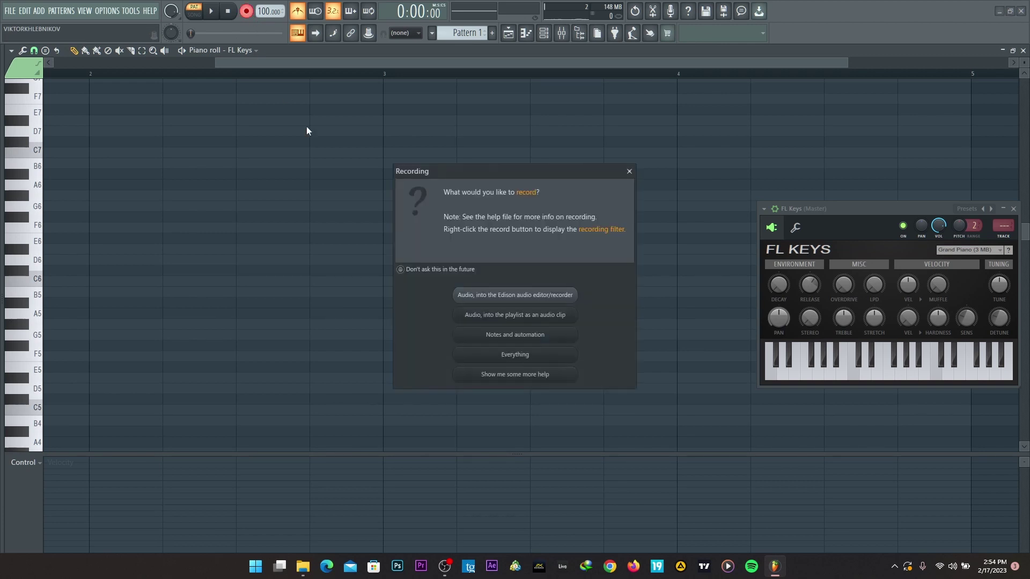
click(492, 335)
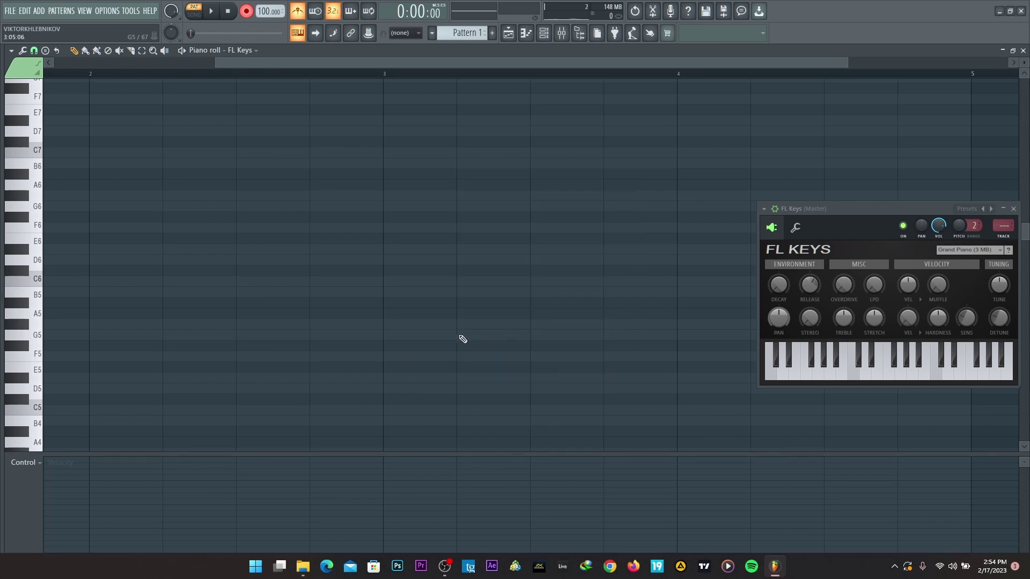
click(213, 16)
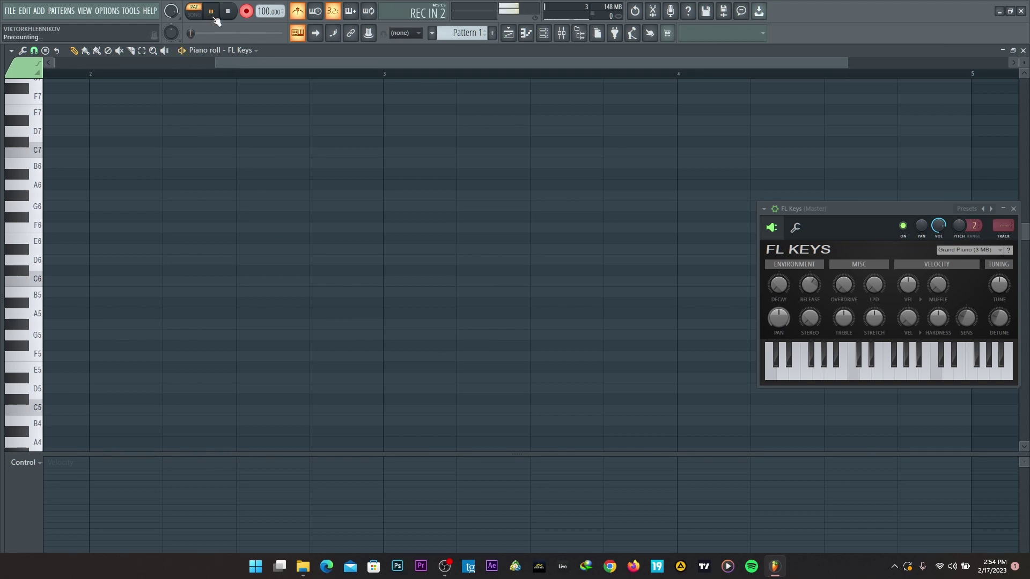
- Record the chords C5-D#5-G5, D#5-G5-A#5, G5-A#5-D6 and A#5-D6-F6, one per bar, and stop the recording
key(z)
key(d)
key(b)
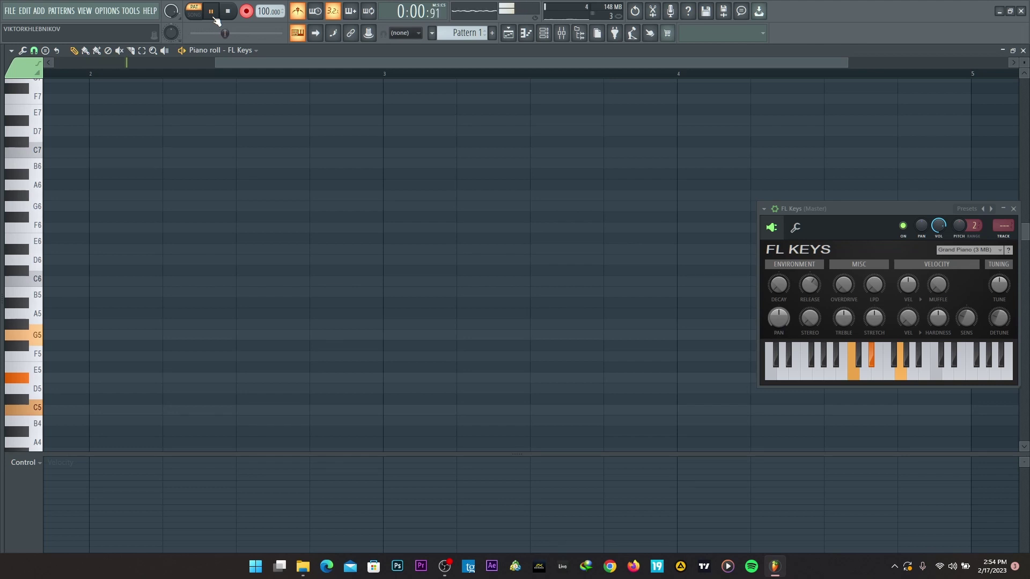
key(d)
key(b)
key(j)
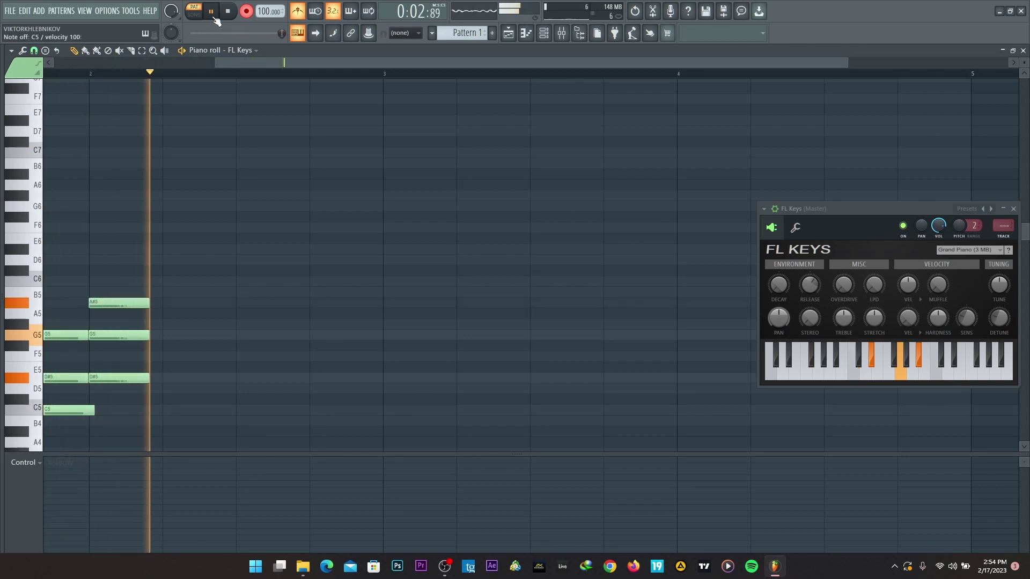
key(b)
key(j)
key(w)
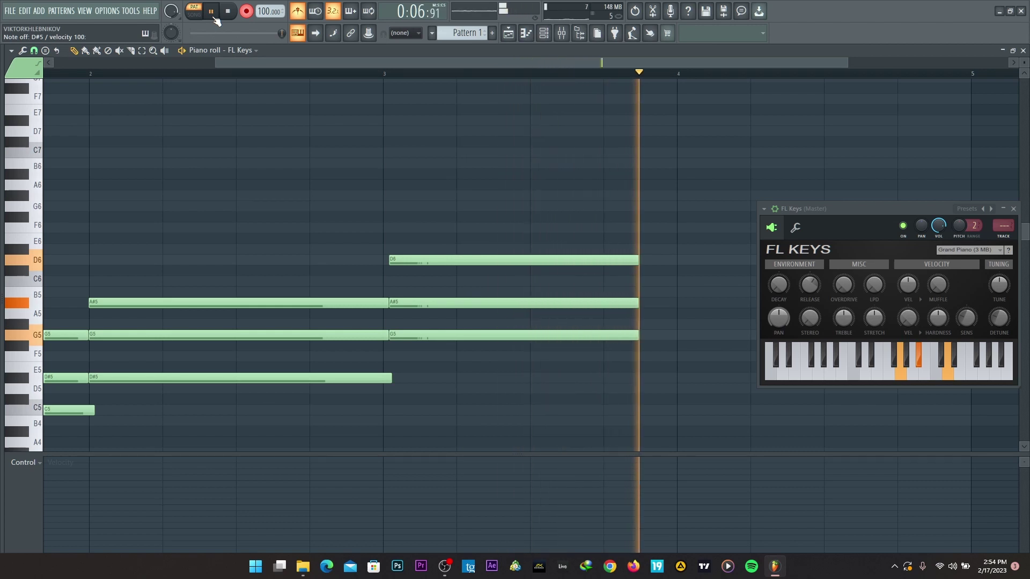
key(j)
key(w)
key(r)
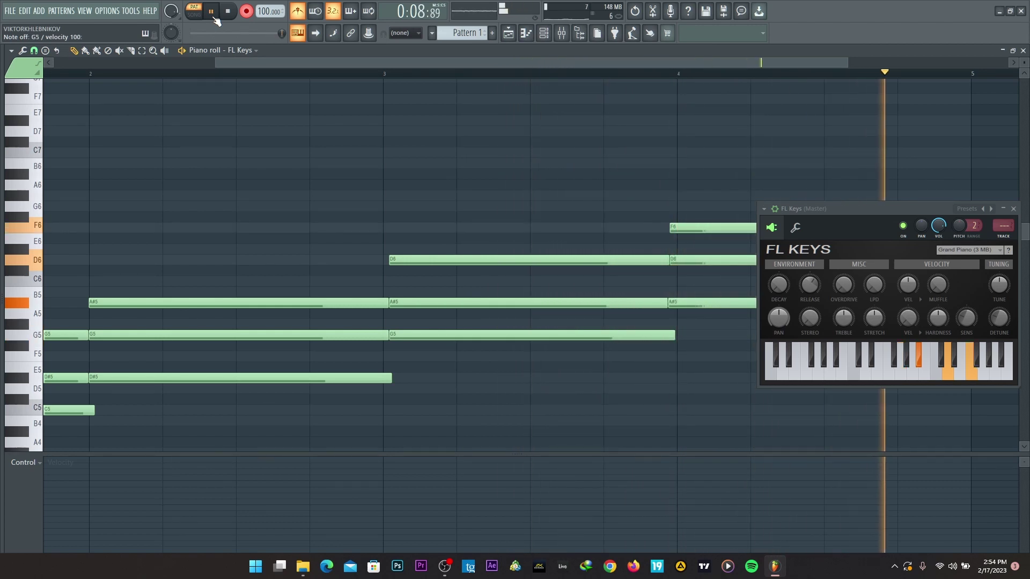
key(space)
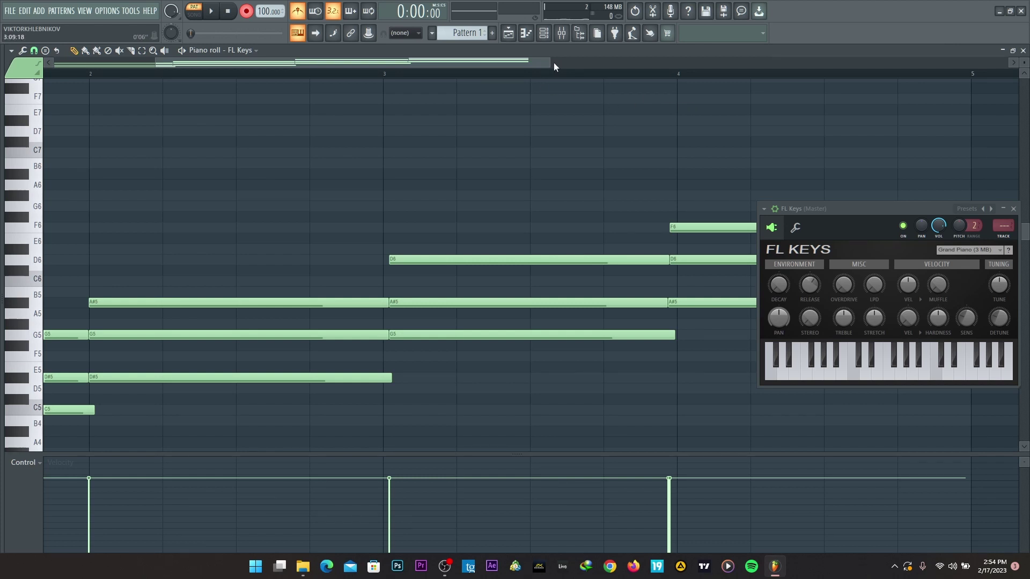
- Select all recorded notes and quantize them so that each chord fills exactly one bar
drag(554, 62, 846, 64)
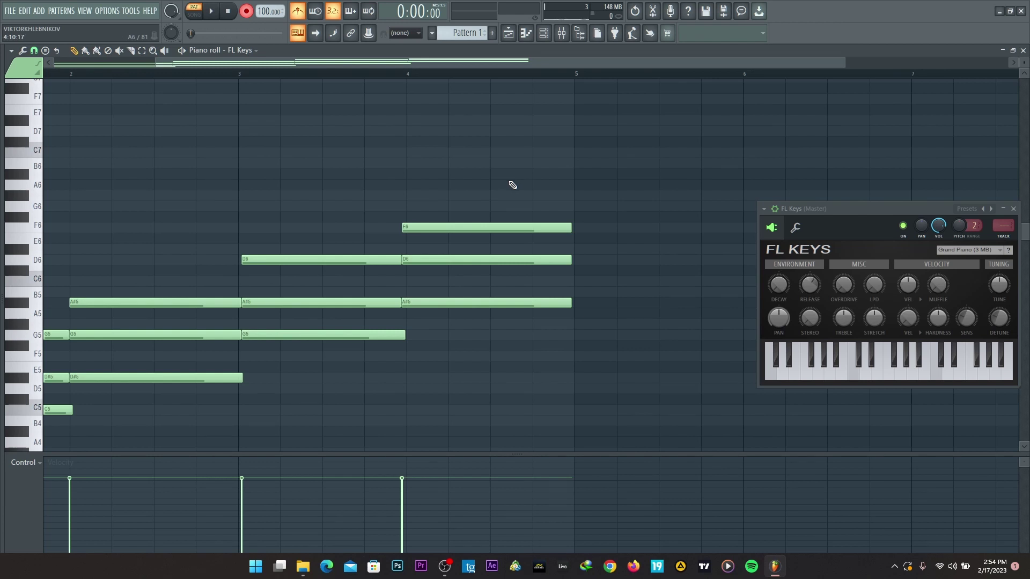
drag(512, 185, 10, 332)
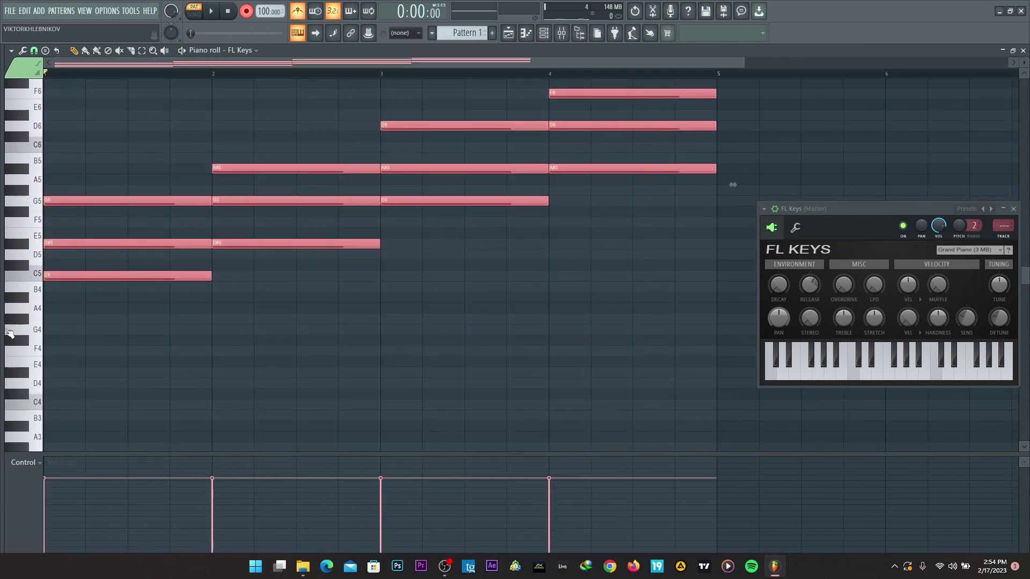
- Play back the recorded chord progression with the metronome turned off, then stop playback
key(space)
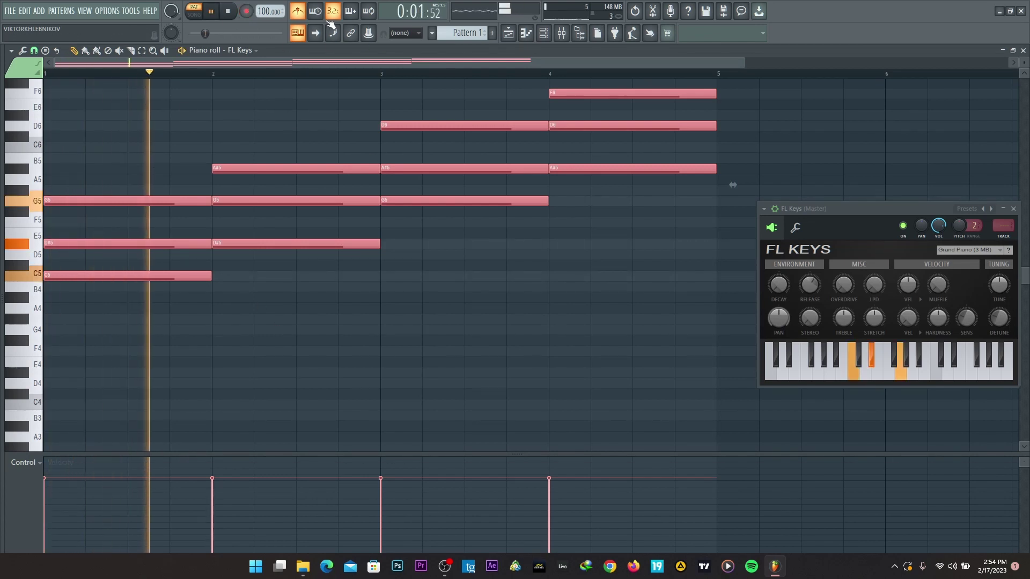
click(300, 15)
scroll(501, 257, up, 4)
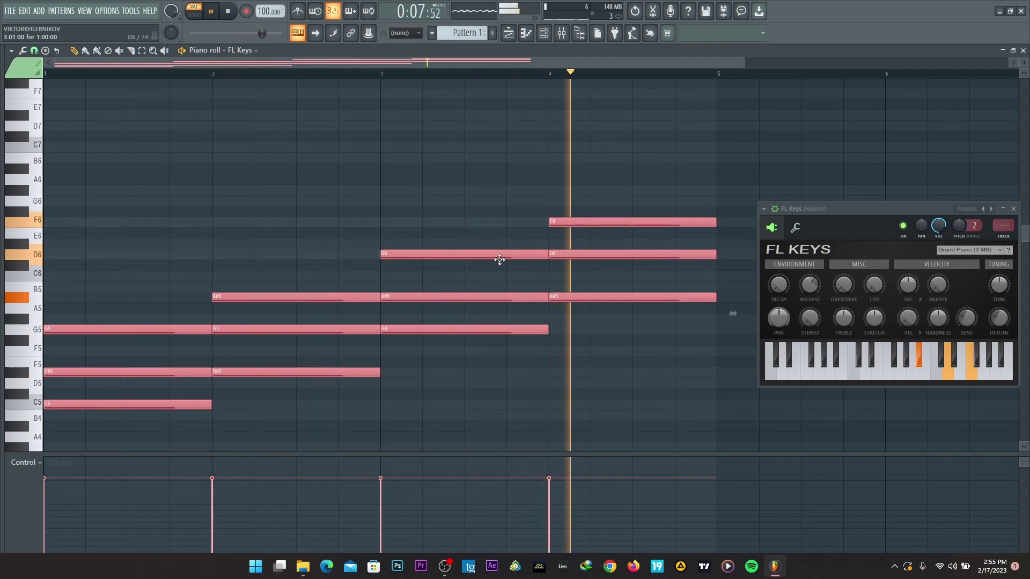
key(space)
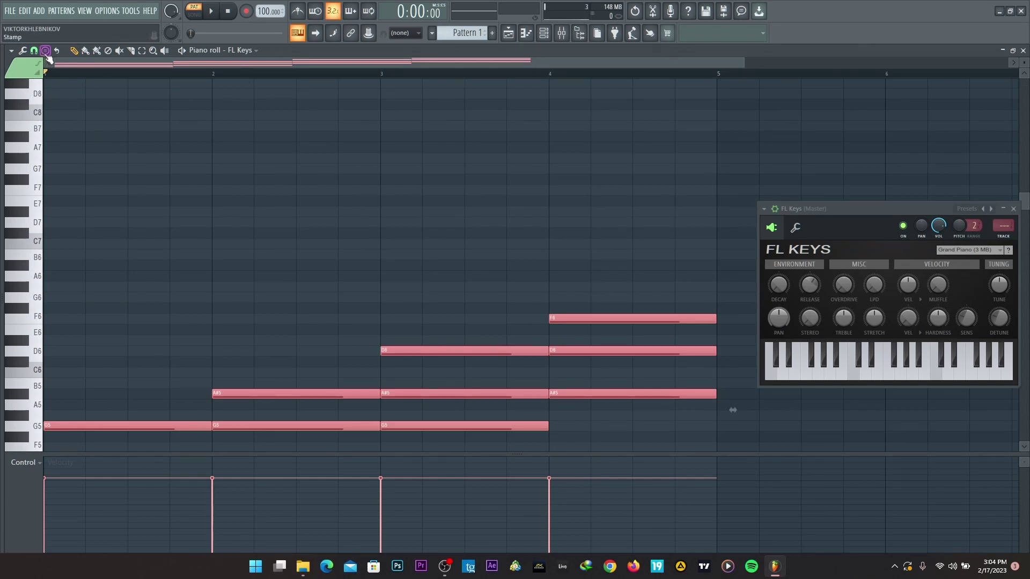
- Stamp the Minor Harmonic scale starting on B6 at the beginning of bar 1, above the recorded chords
click(45, 49)
mouse_move(51, 54)
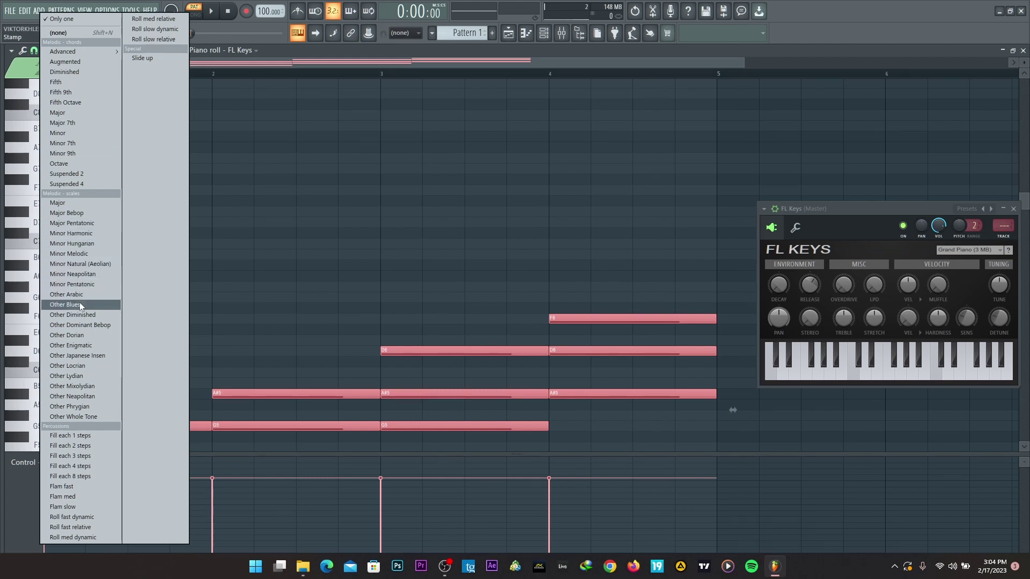
click(79, 233)
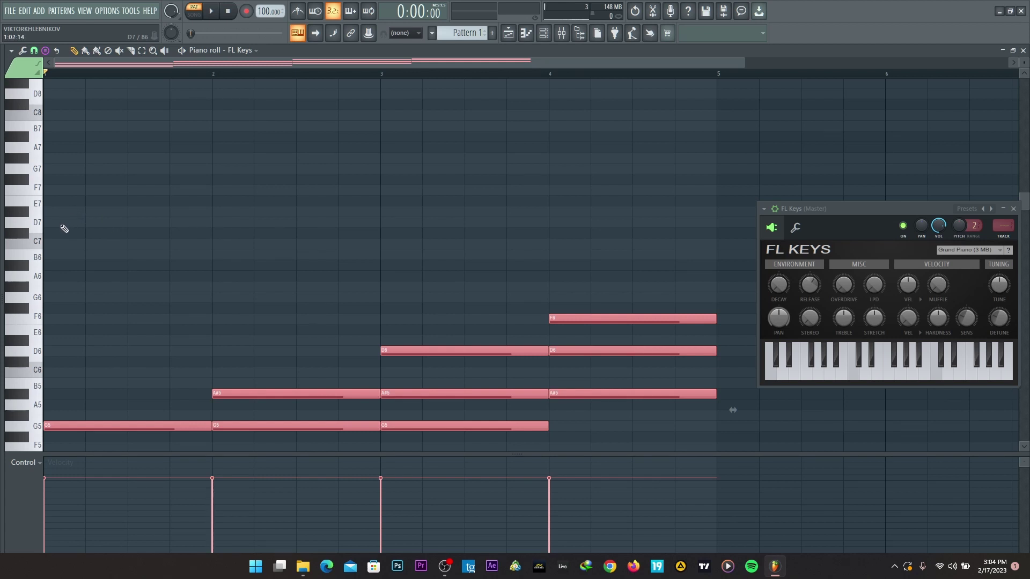
click(51, 258)
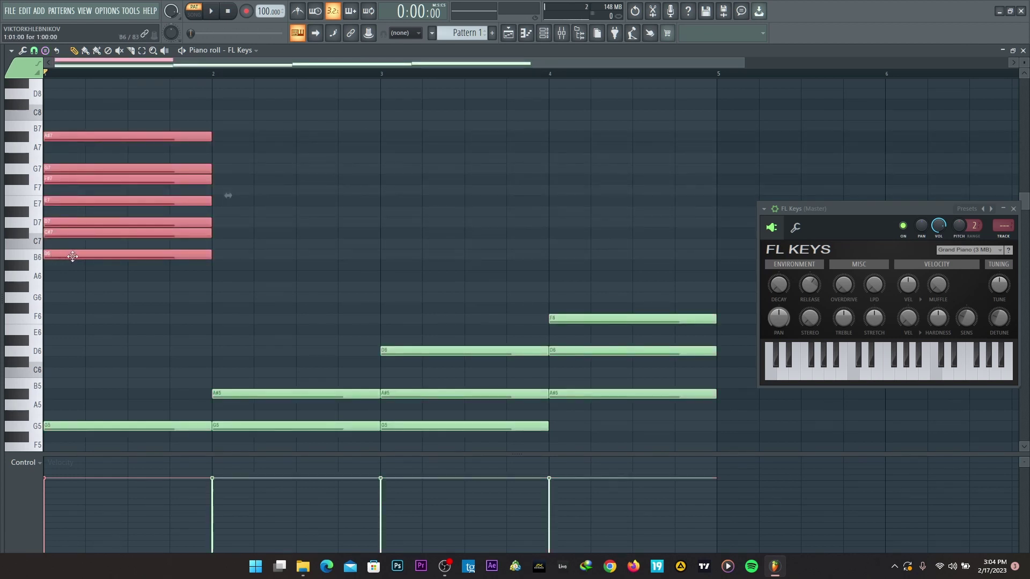